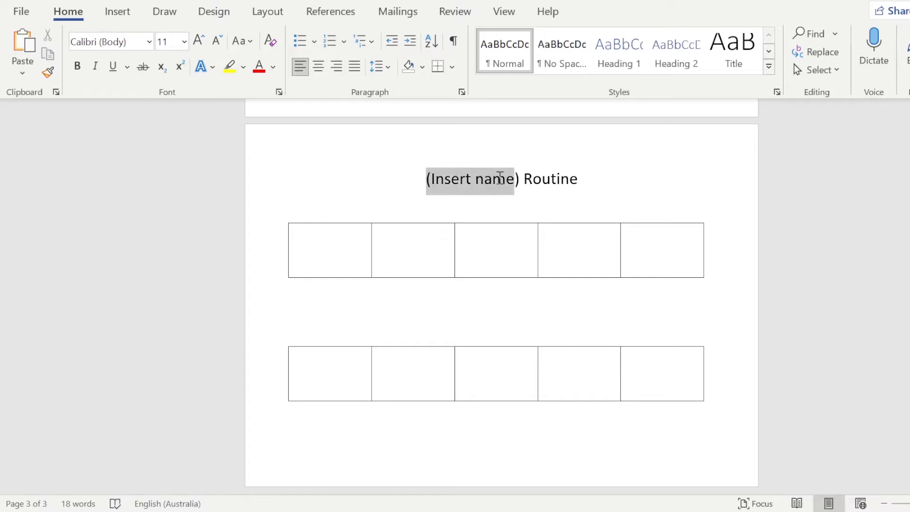
click(361, 266)
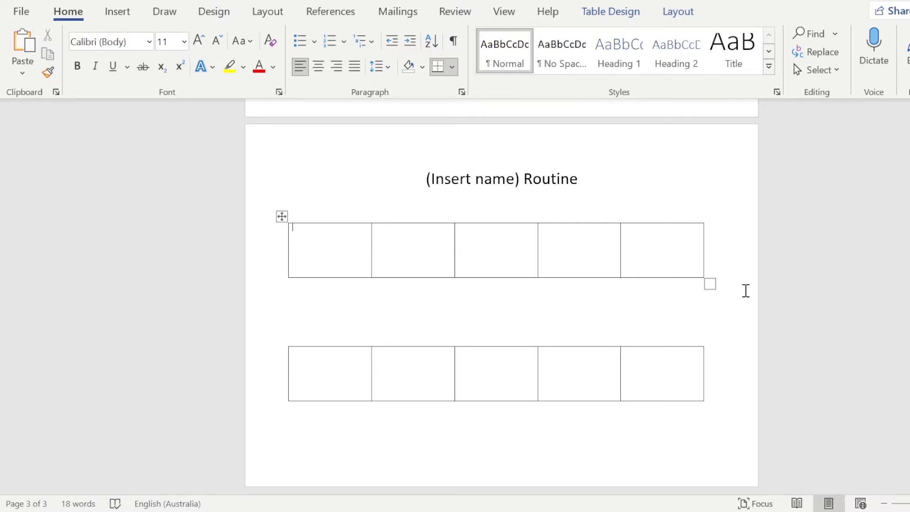
scroll(745, 290, up, 10)
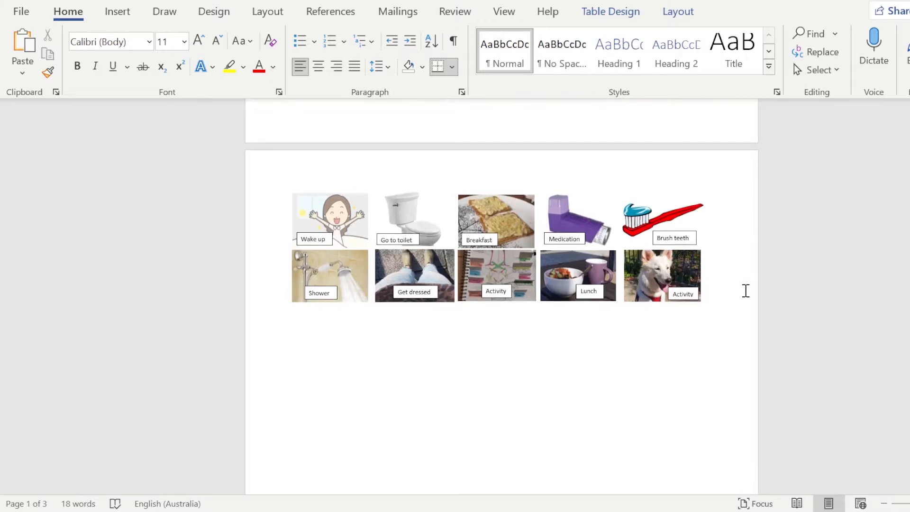
scroll(745, 291, up, 8)
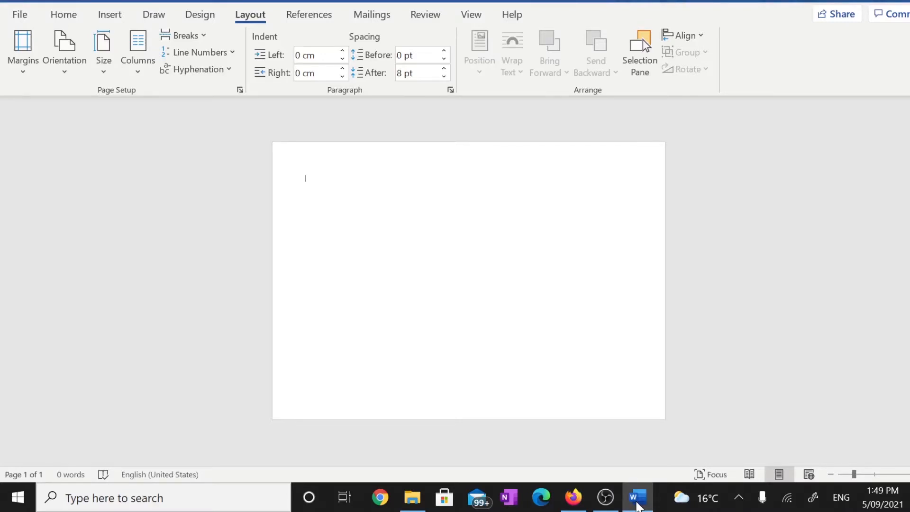
Insert a table of five columns and five rows and enlarge it to fill the landscape page
click(110, 14)
click(105, 57)
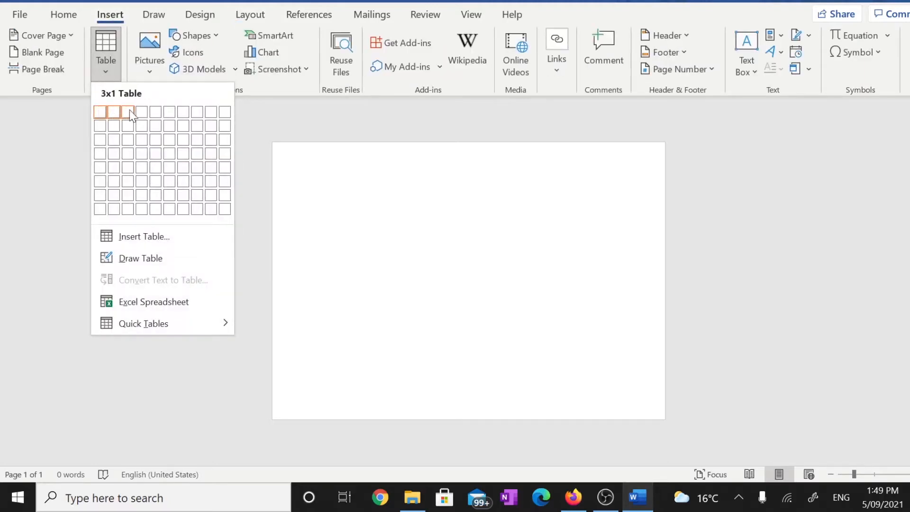
click(151, 168)
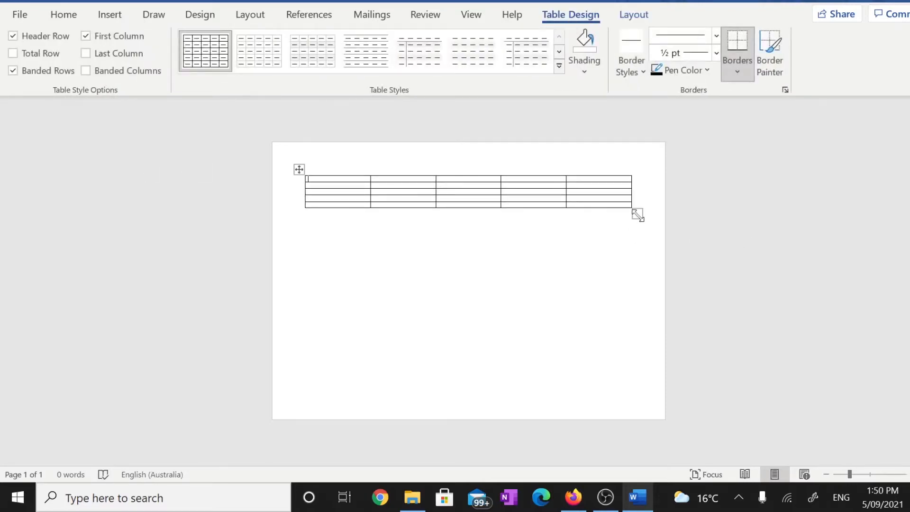
drag(638, 214, 639, 377)
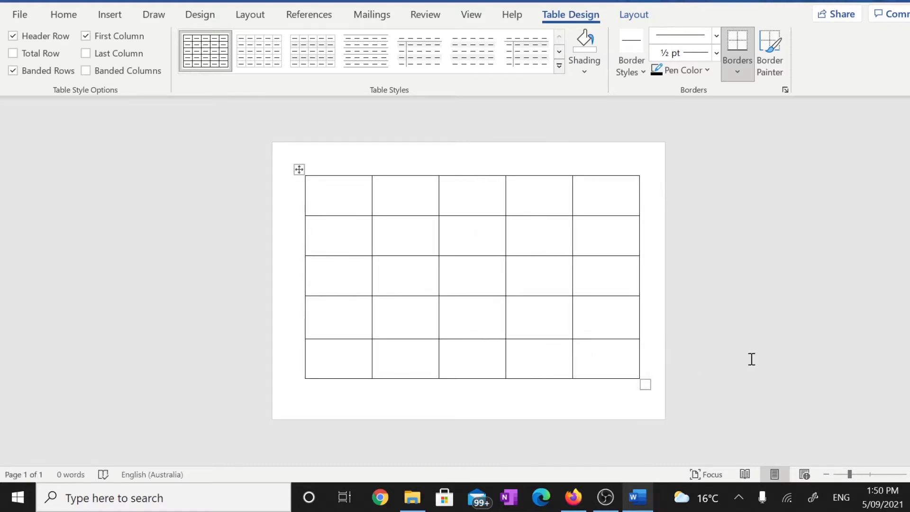
Insert blank pages below the table until the document has four pages
click(574, 408)
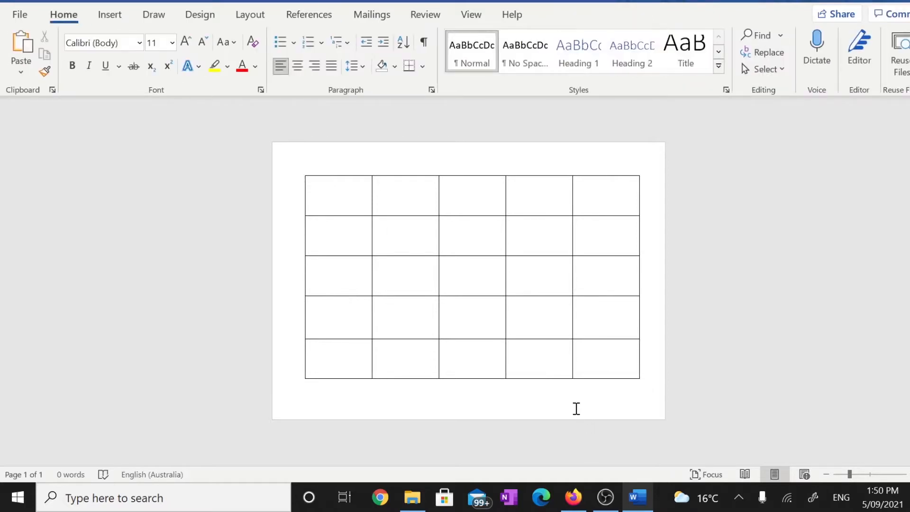
click(121, 15)
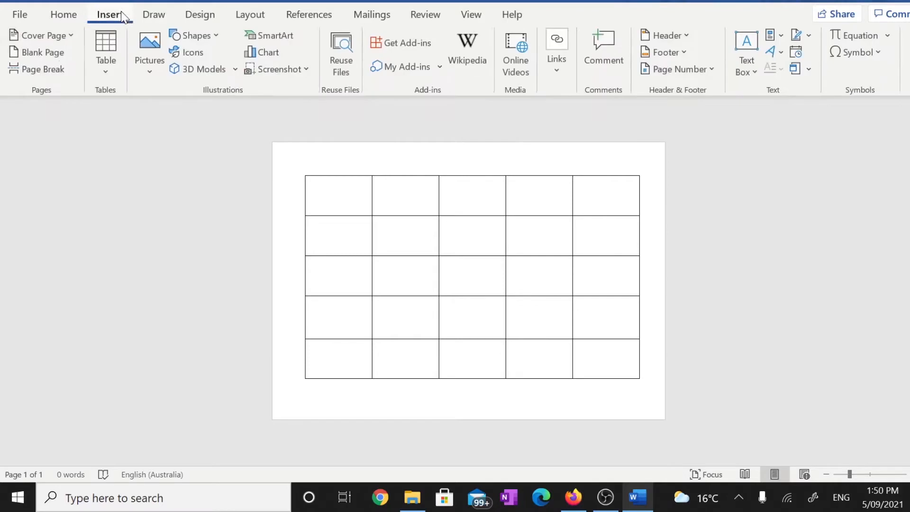
click(54, 53)
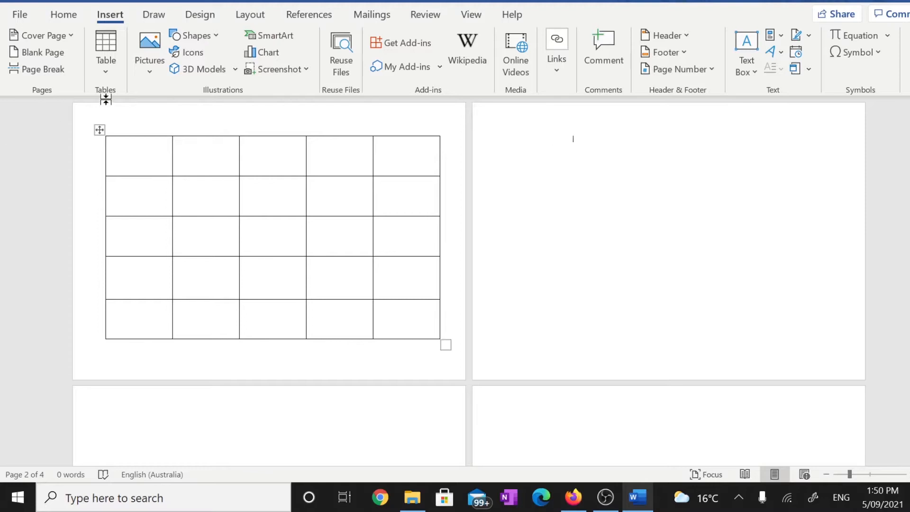
Copy the whole five-by-five table from the first page onto the second page
click(99, 131)
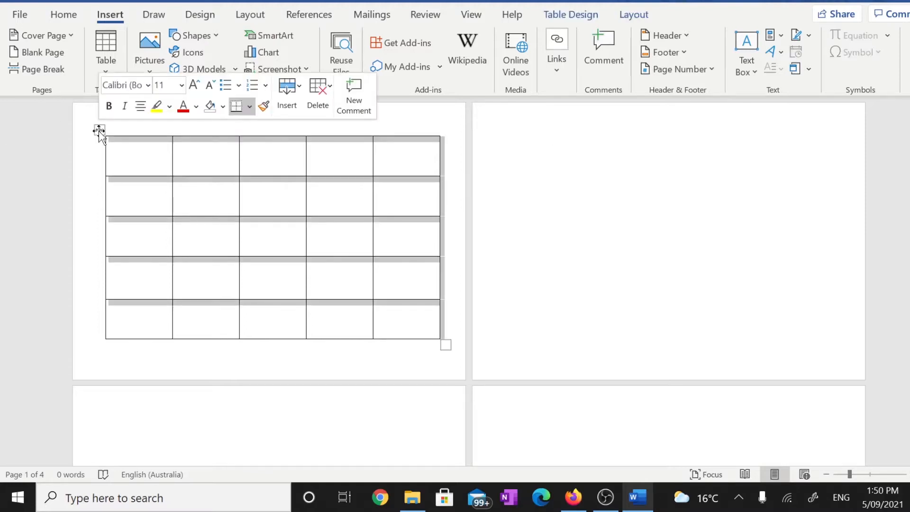
click(557, 153)
key(ctrl+v)
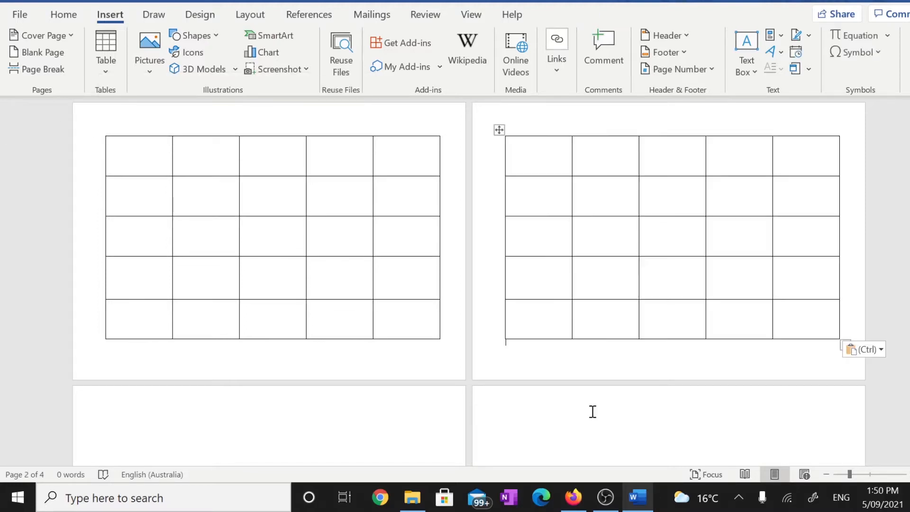
Title page four with the person's first name in the possessive plus "Routine", and paste a copy of page two's last table row below it
text(Jamila's Routine)
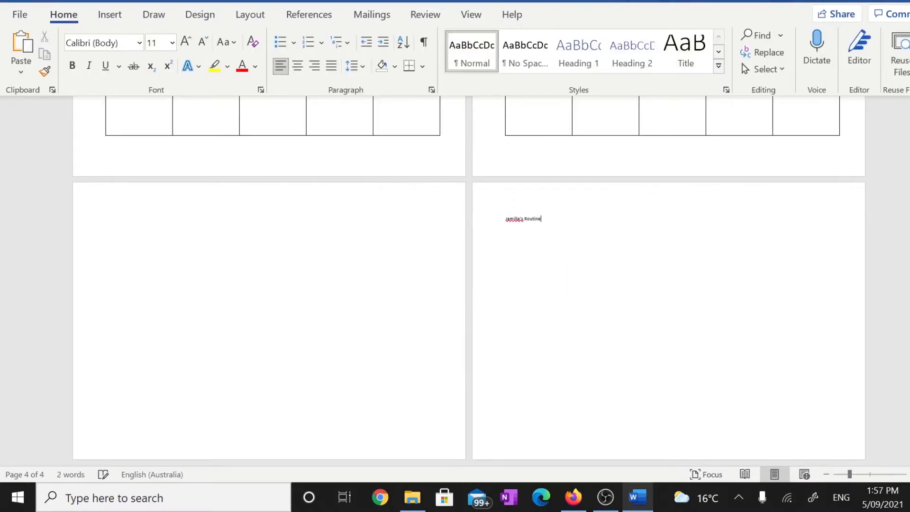
key(Return)
scroll(611, 276, up, 2)
click(518, 146)
drag(595, 154, 794, 152)
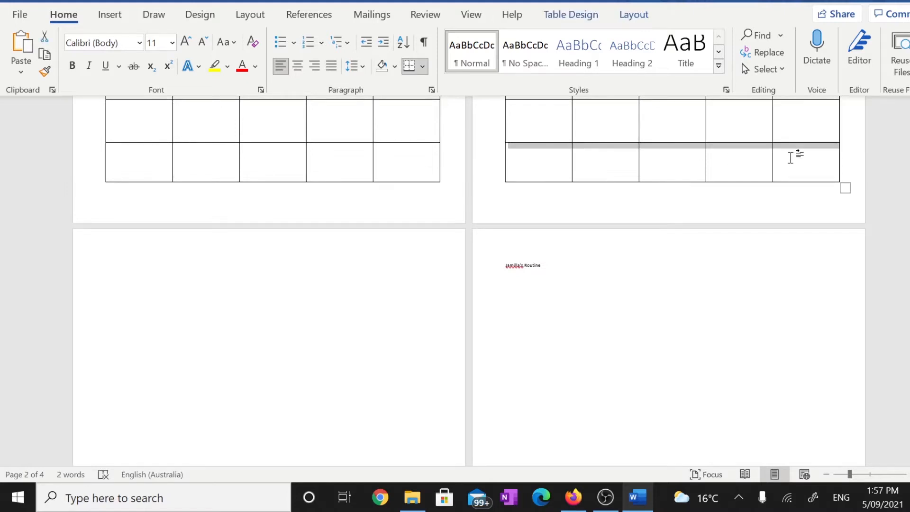
click(633, 326)
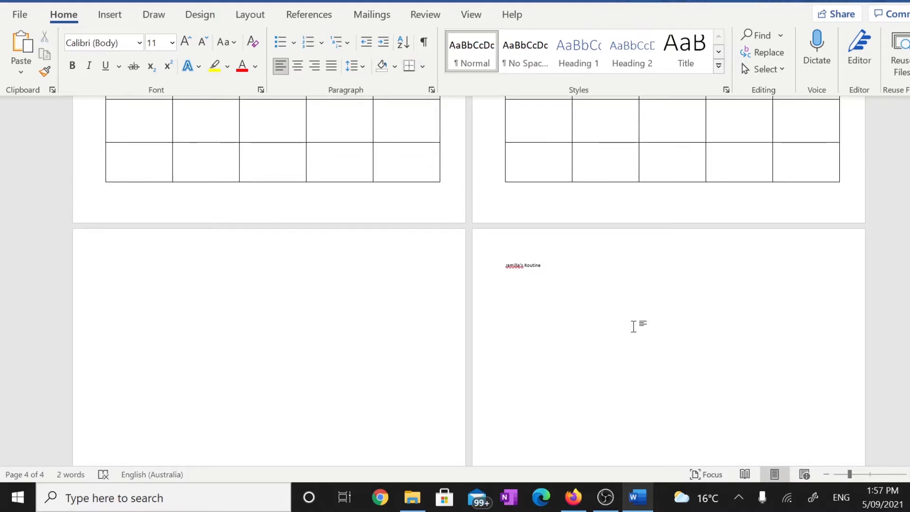
key(ctrl+v)
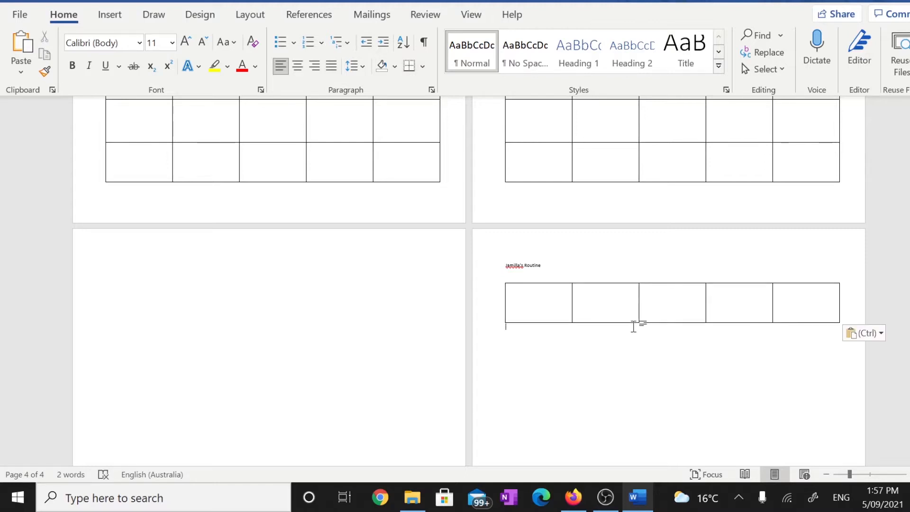
Paste a second five-cell row below the first on page four and add two blank lines between the rows
key(Return)
key(ctrl+v)
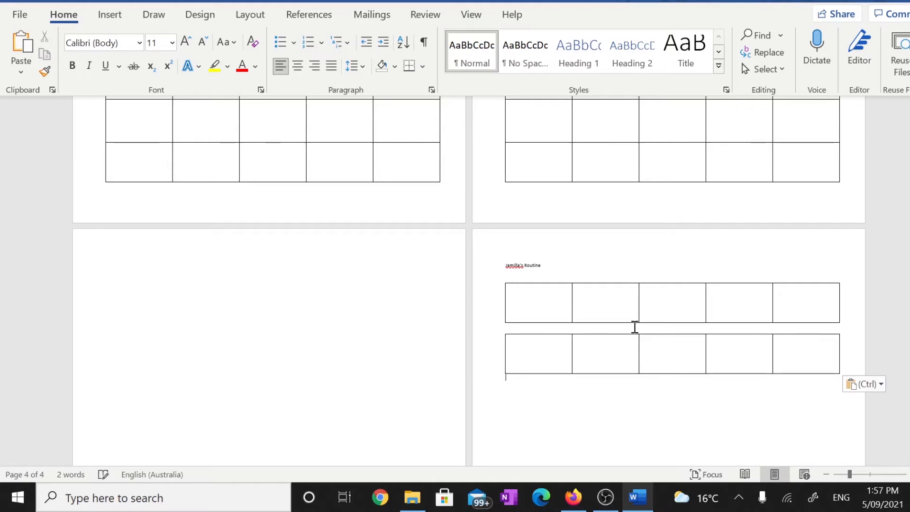
click(634, 327)
key(Return)
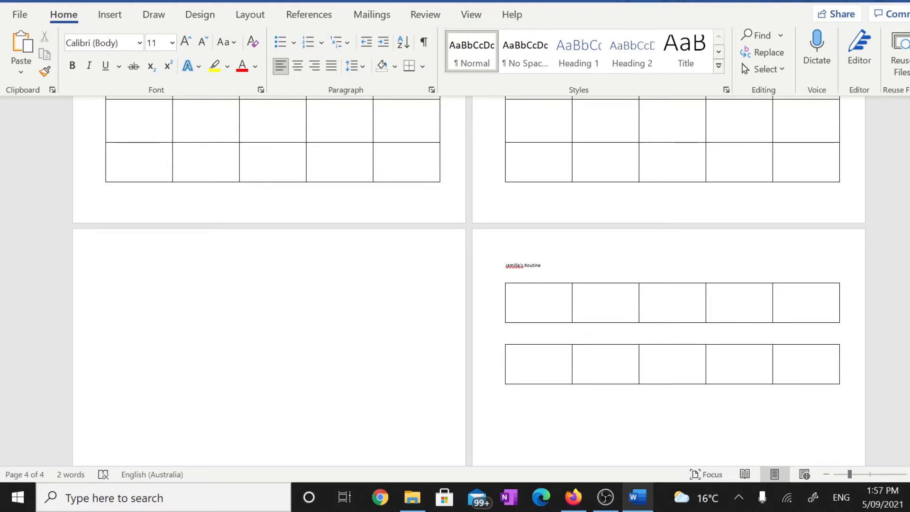
key(Return)
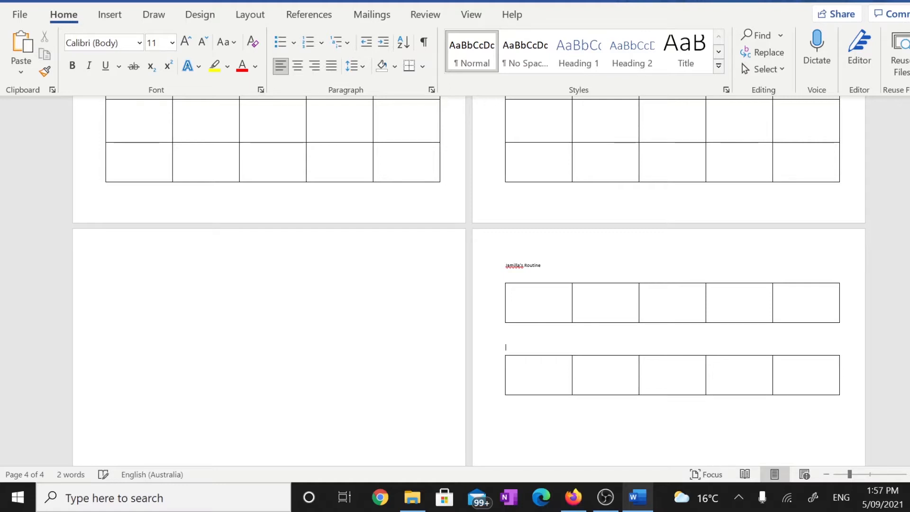
Set the routine title on page four to font size 48 and centre it
click(566, 273)
mouse_move(553, 264)
mouse_down()
mouse_move(470, 260)
mouse_move(556, 268)
mouse_up()
click(503, 267)
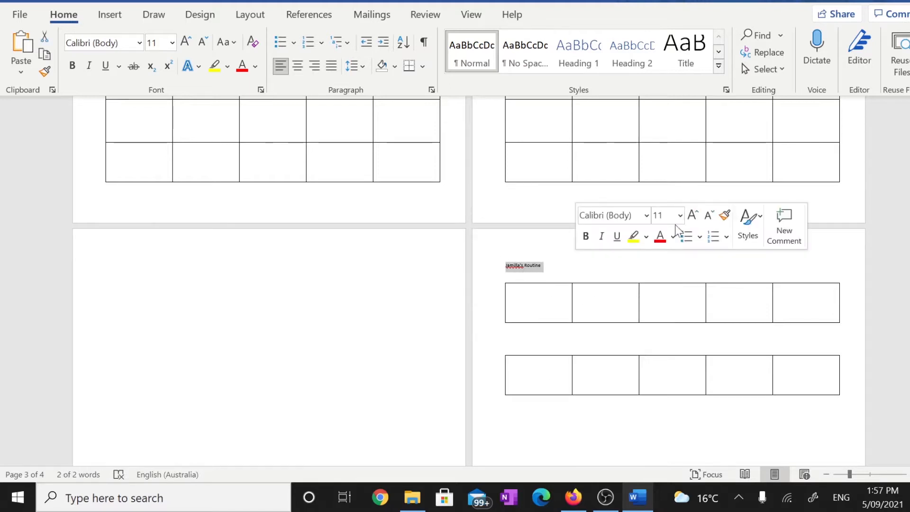
click(158, 43)
text(48)
key(Return)
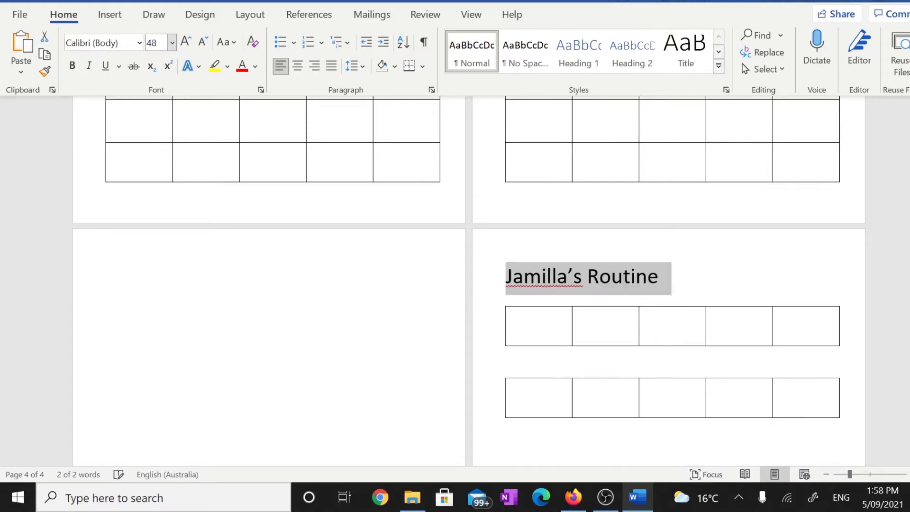
click(298, 65)
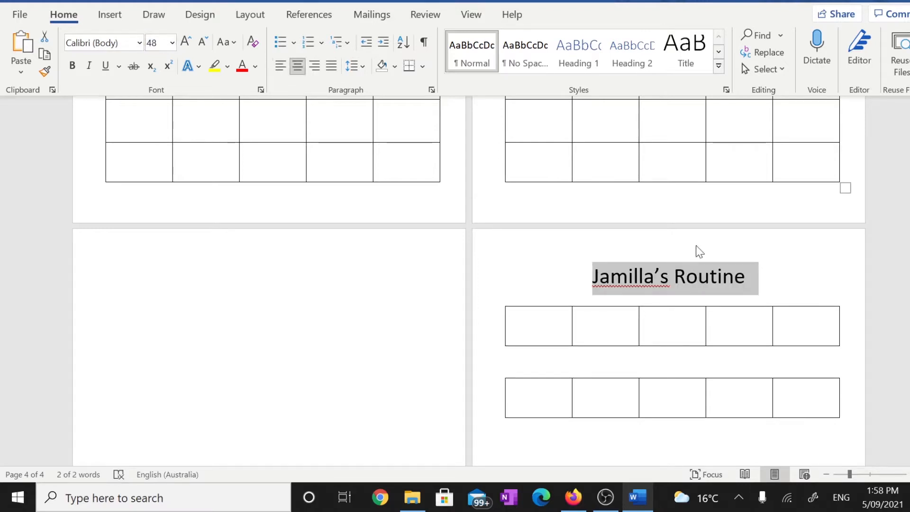
Add one more blank line between the two rows on page four and one between the title and the first row
click(664, 368)
key(Return)
scroll(717, 325, down, 1)
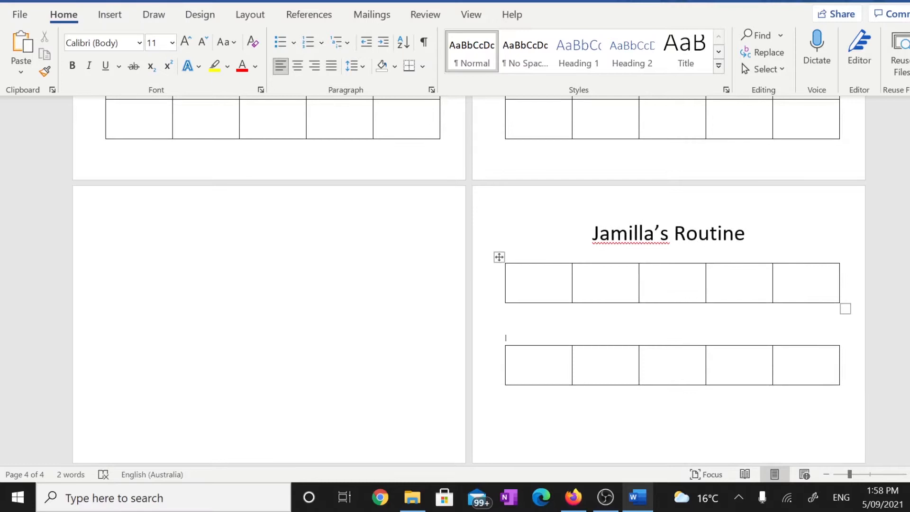
click(796, 252)
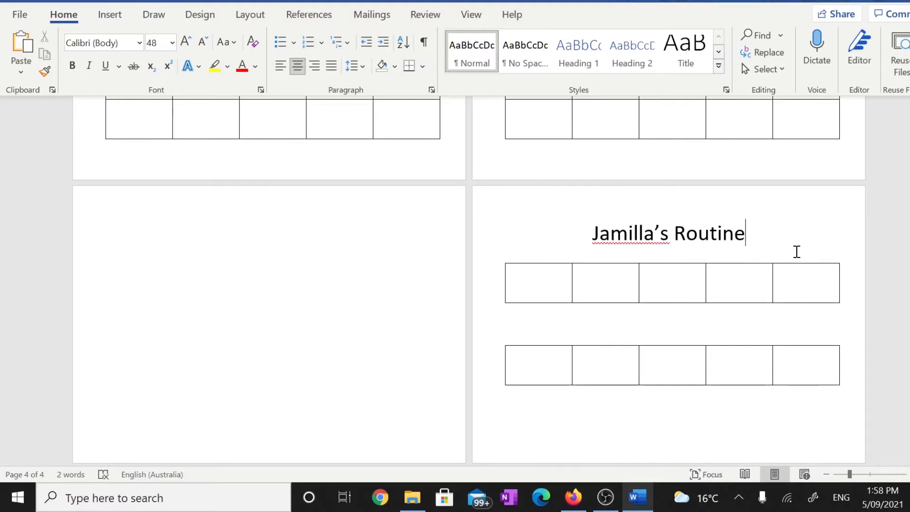
click(561, 256)
key(Return)
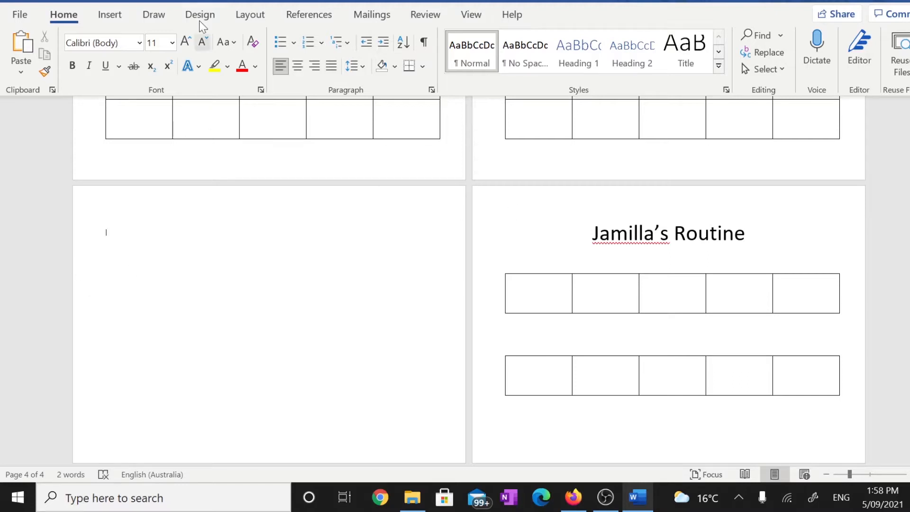
Search the online pictures for "toothbrush" and insert the red toothbrush with white bristles on the blank third page
click(105, 15)
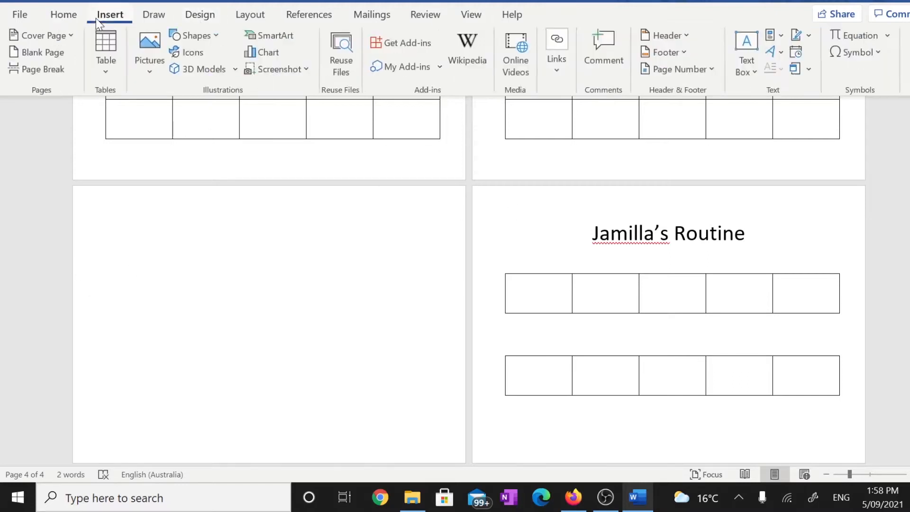
click(144, 57)
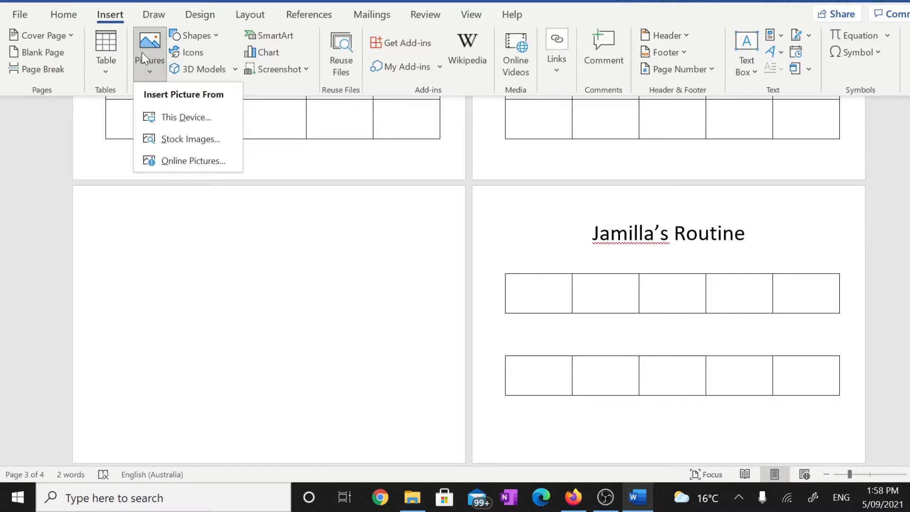
click(192, 160)
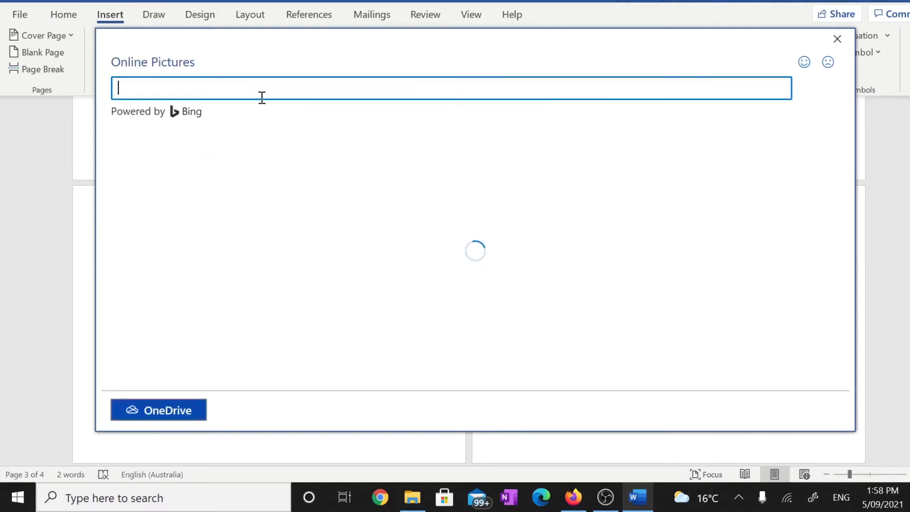
text(toothbrush)
key(Return)
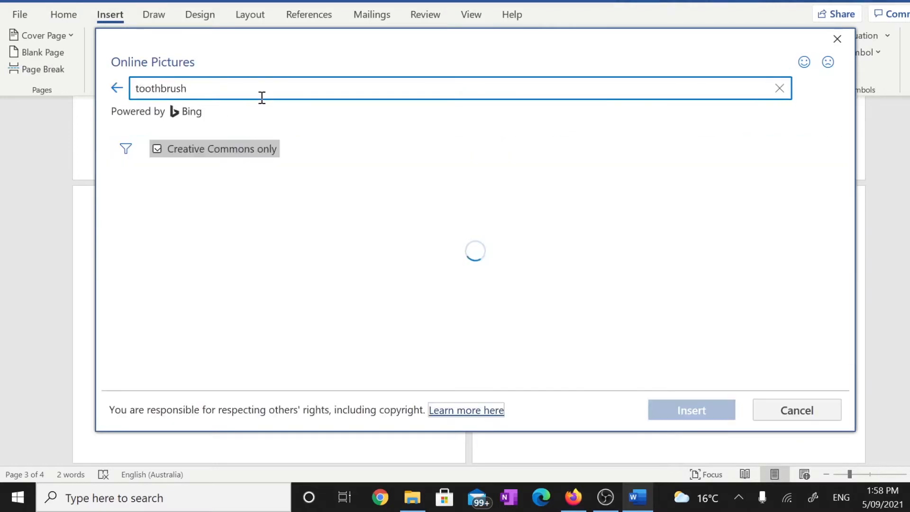
scroll(598, 209, down, 2)
click(758, 332)
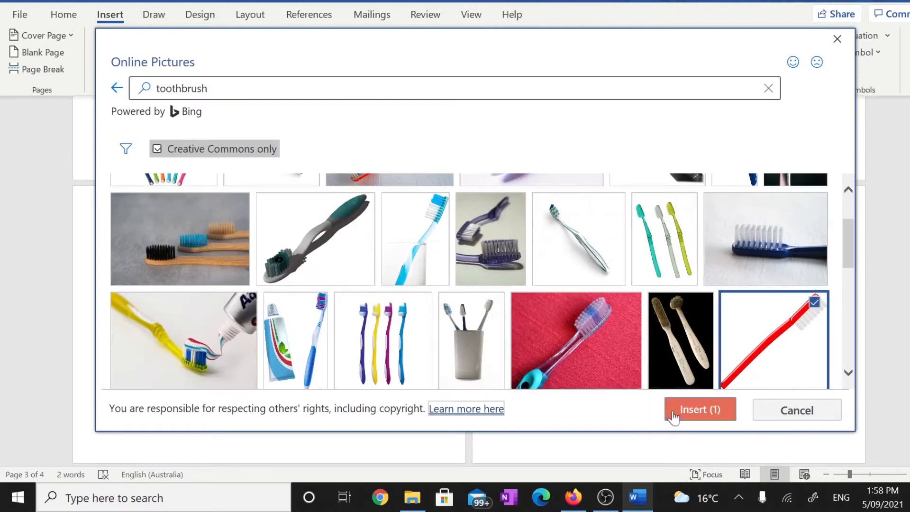
click(683, 411)
Delete the attribution caption under the toothbrush picture and set the picture's text wrapping to In Front of Text
click(181, 343)
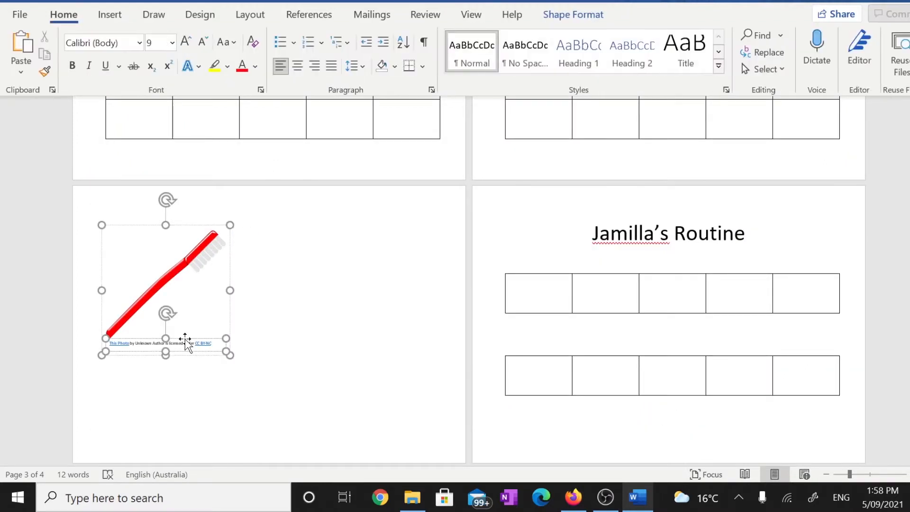
key(Delete)
click(245, 239)
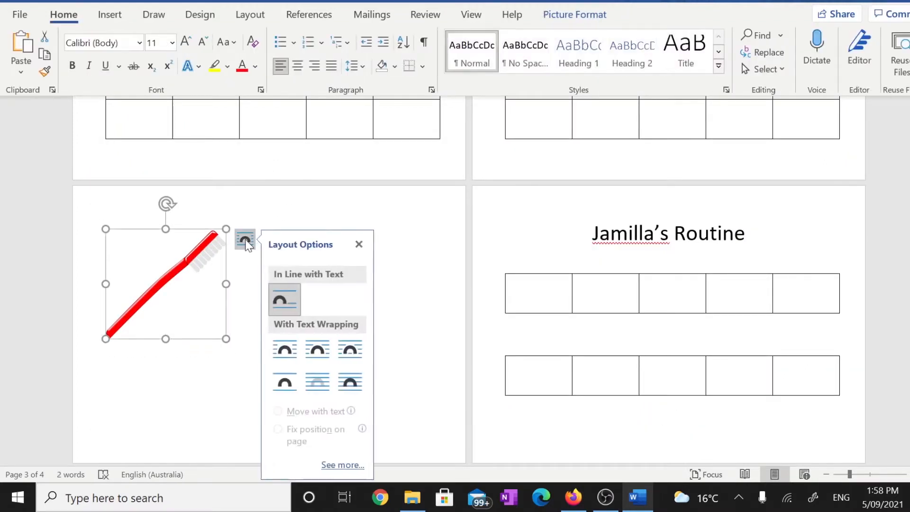
click(351, 381)
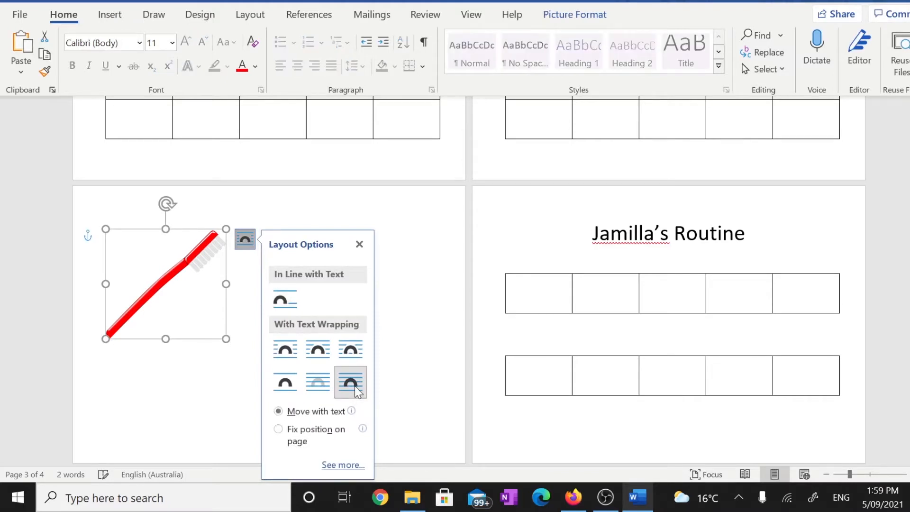
Move the toothbrush picture to page two and shrink it to fit inside the table's first cell
drag(181, 275, 586, 146)
drag(625, 222, 554, 147)
click(588, 169)
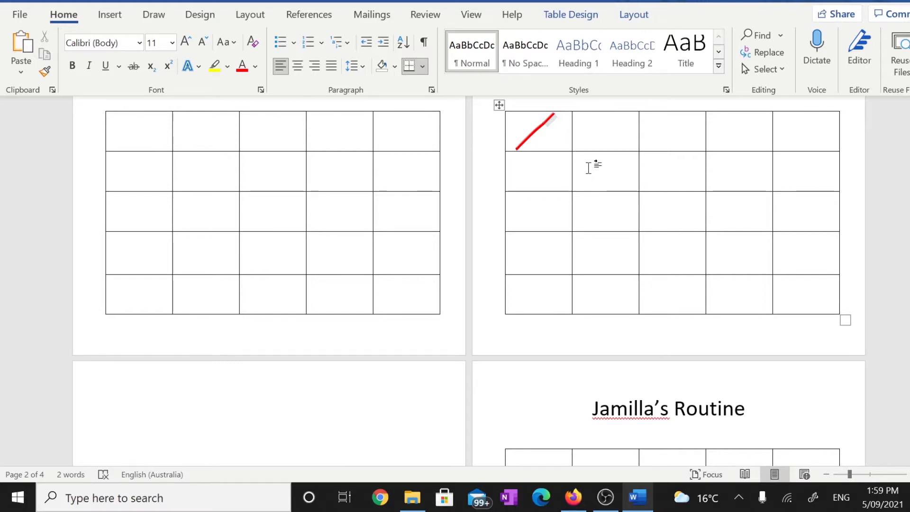
Insert the photo of a person with a dog from the device's Desktop onto the blank third page, searching for "marlow"
scroll(222, 430, down, 1)
click(112, 365)
click(108, 15)
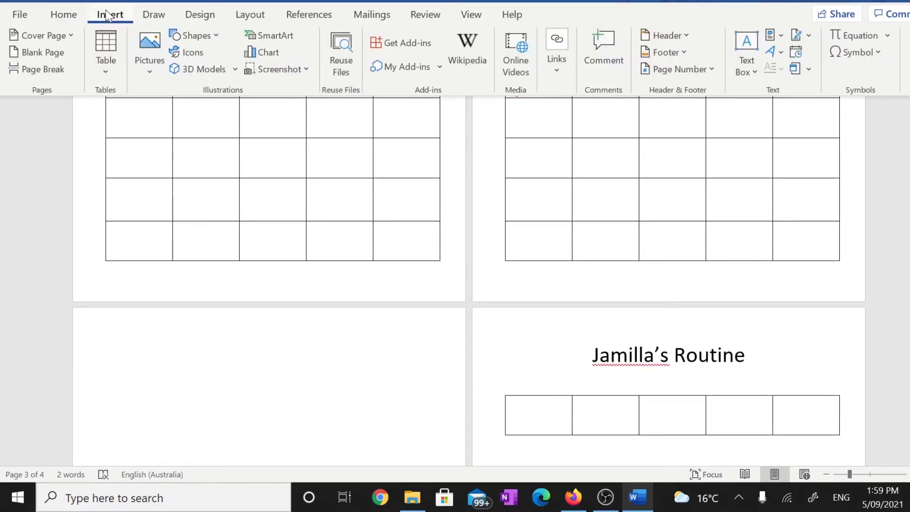
click(152, 73)
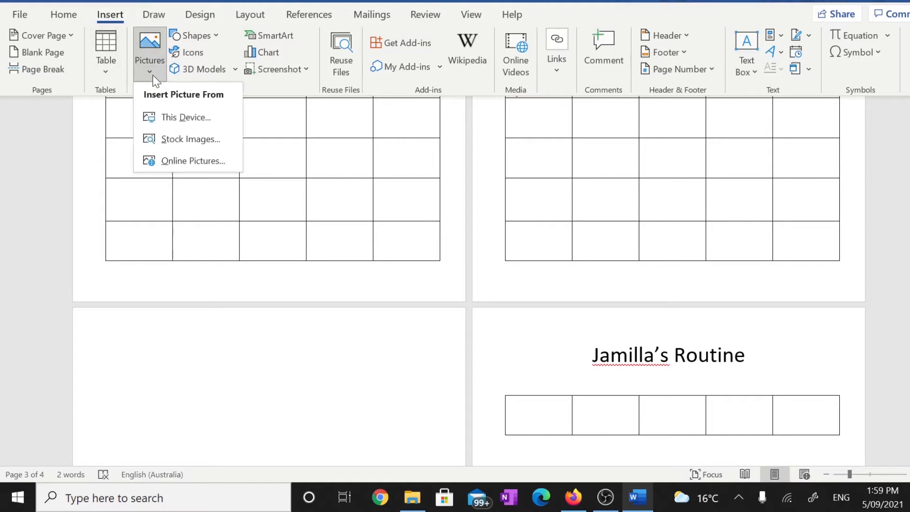
click(186, 121)
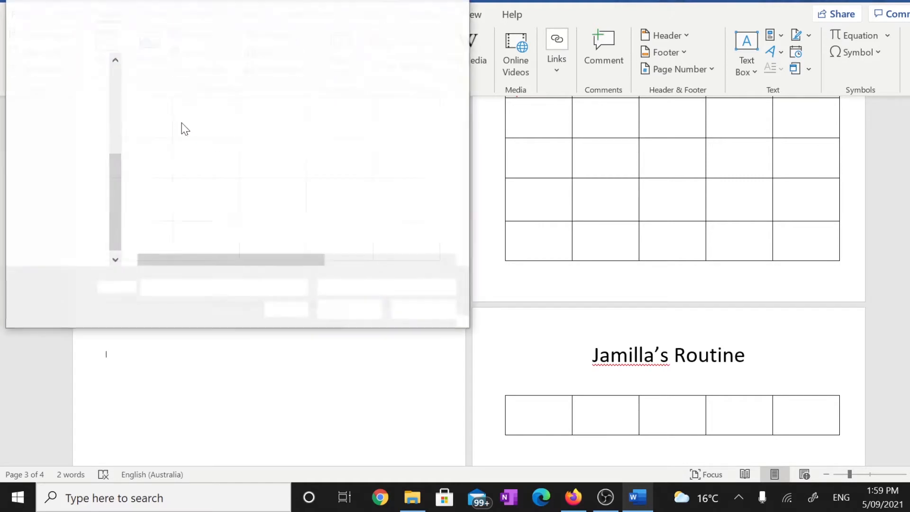
click(60, 128)
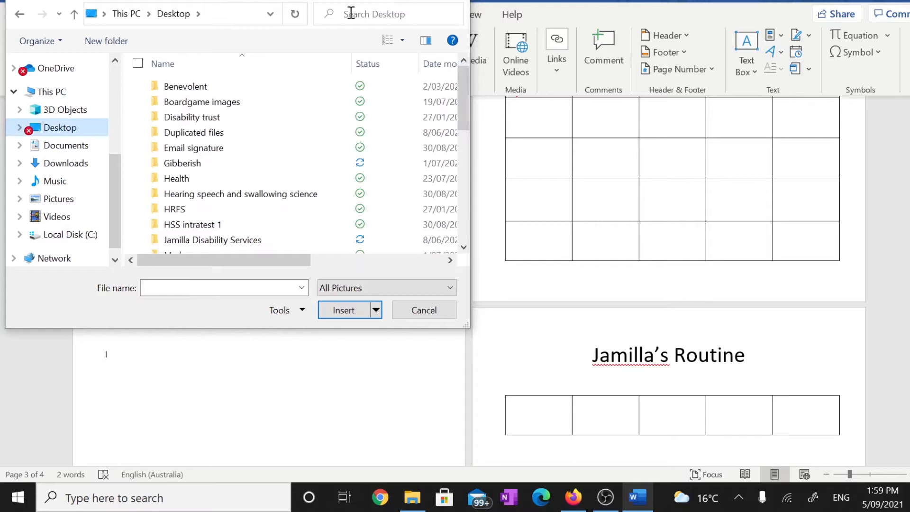
click(349, 14)
text(marlow)
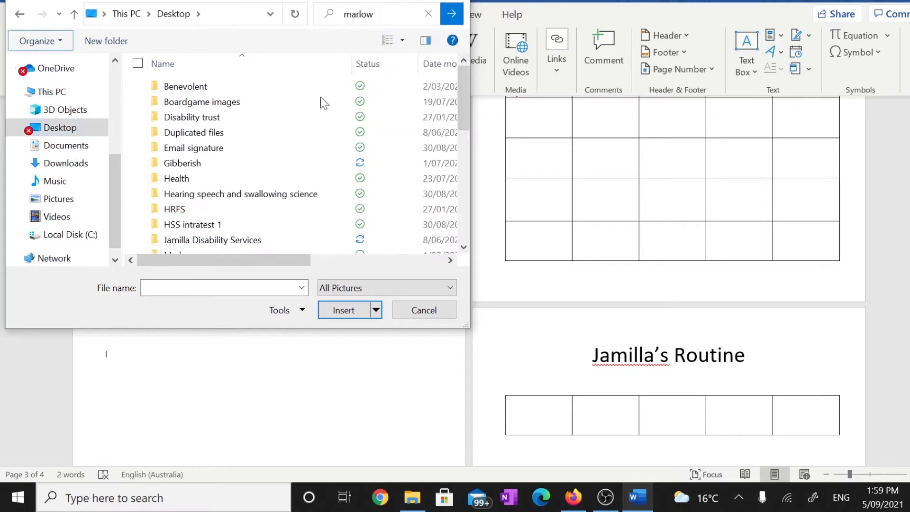
scroll(269, 166, down, 3)
click(265, 133)
click(343, 310)
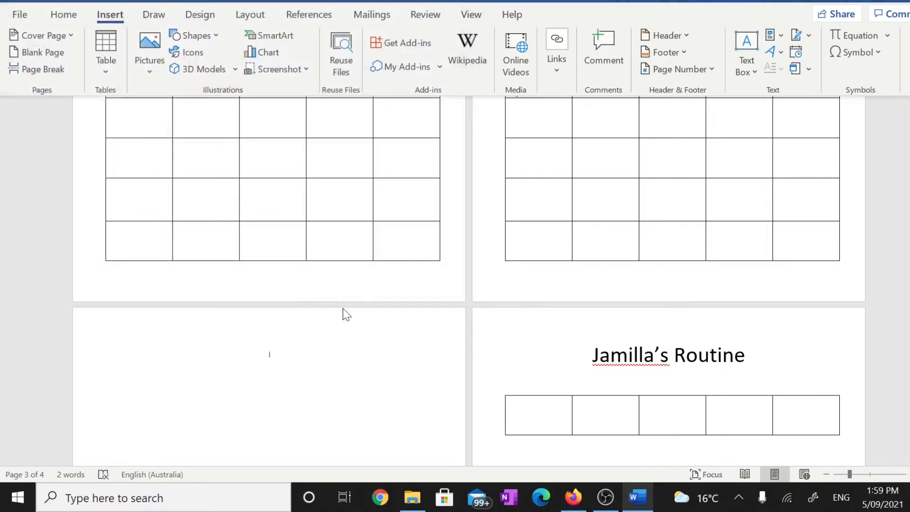
Set the photo's text wrapping to In Front of Text and shrink it to about 4.38 by 5.84 cm
click(806, 201)
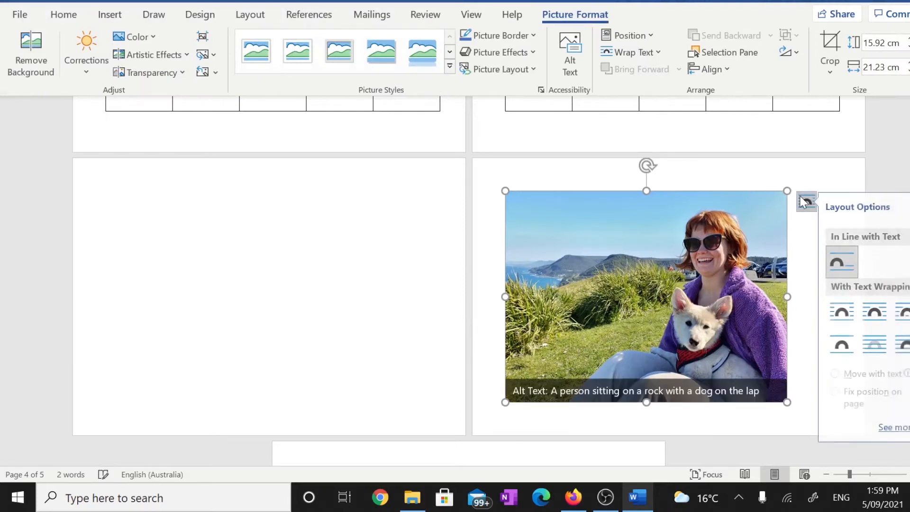
click(903, 342)
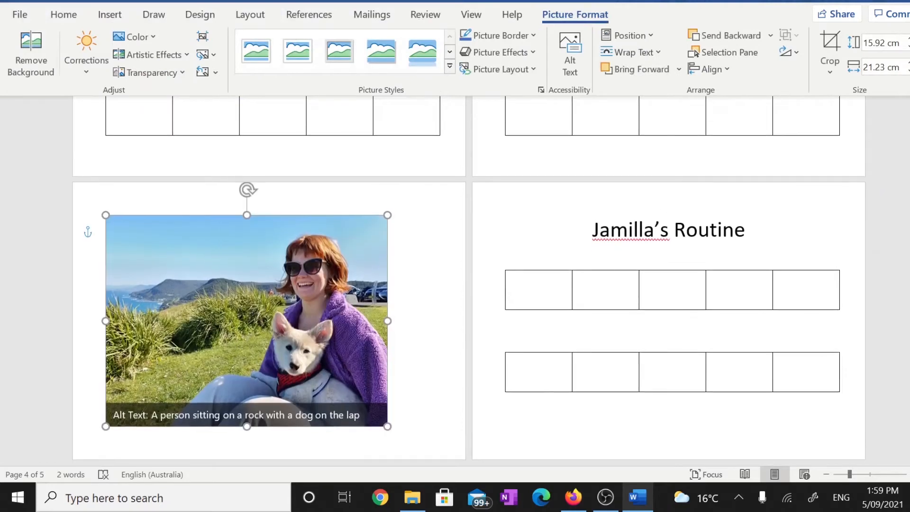
drag(385, 216, 152, 368)
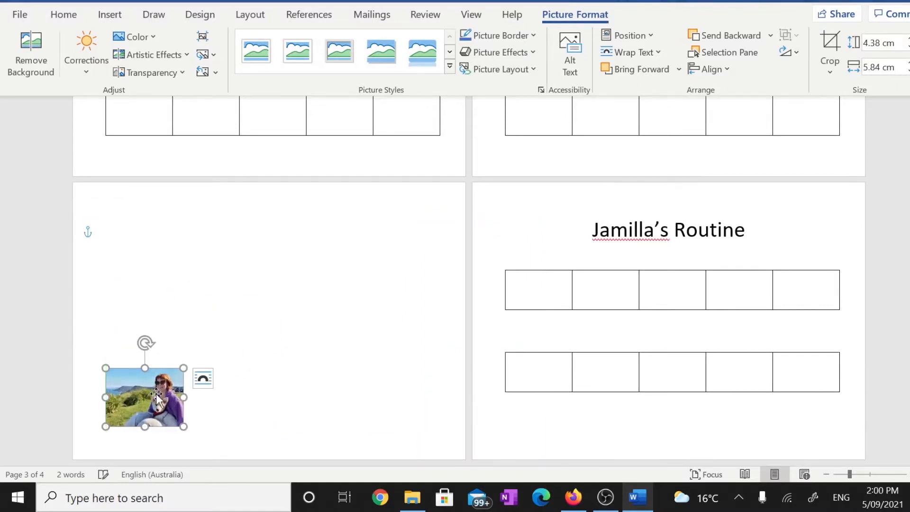
Move the photo into the second cell of page two's first table row and shrink it to about 3.22 by 4.29 cm
drag(160, 399, 630, 127)
scroll(627, 122, up, 3)
scroll(626, 121, up, 1)
drag(622, 328, 630, 166)
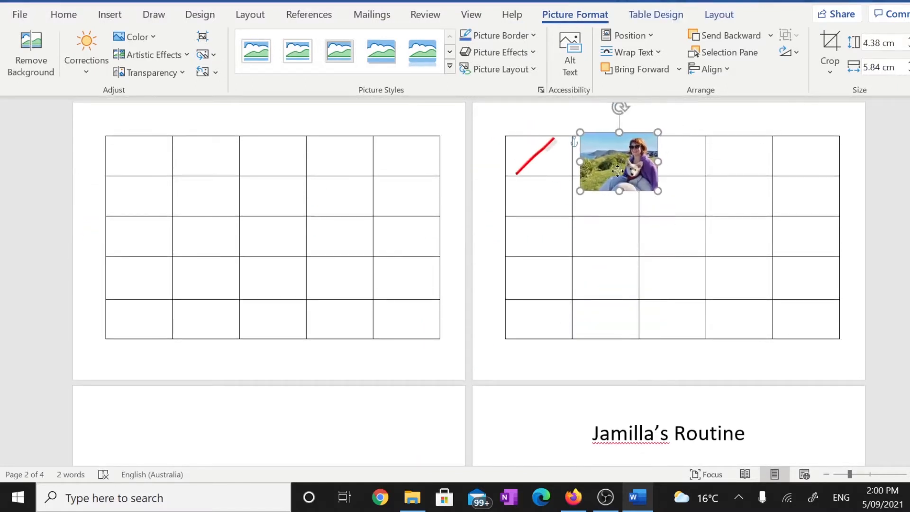
mouse_move(587, 143)
mouse_down()
mouse_move(592, 151)
mouse_move(602, 142)
mouse_up()
click(728, 206)
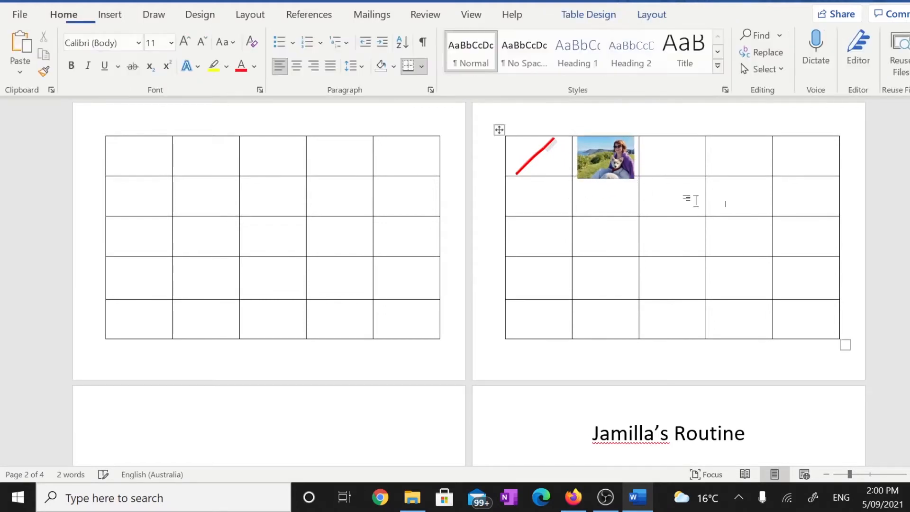
Crop the lower edge of the photo so it fits within the second cell of the first row
click(620, 163)
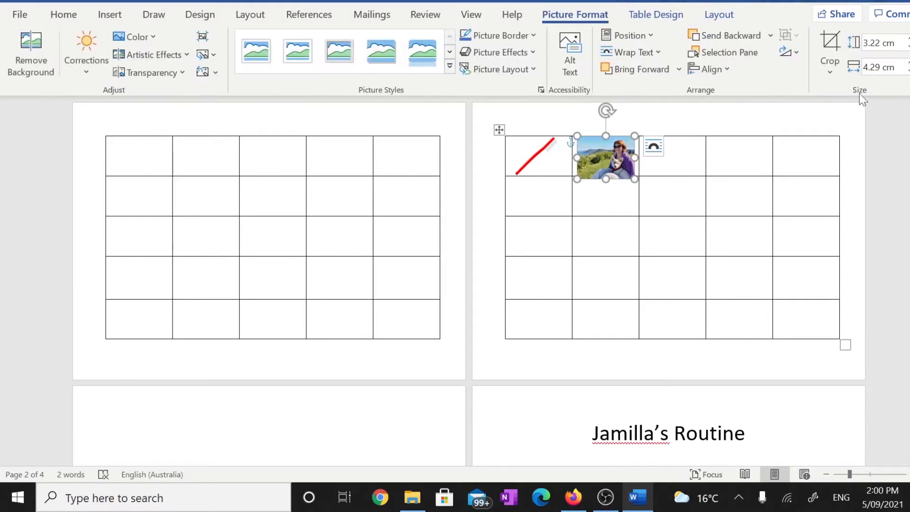
click(829, 44)
mouse_move(605, 176)
mouse_down()
mouse_move(640, 175)
mouse_move(617, 166)
mouse_up()
click(686, 174)
click(611, 157)
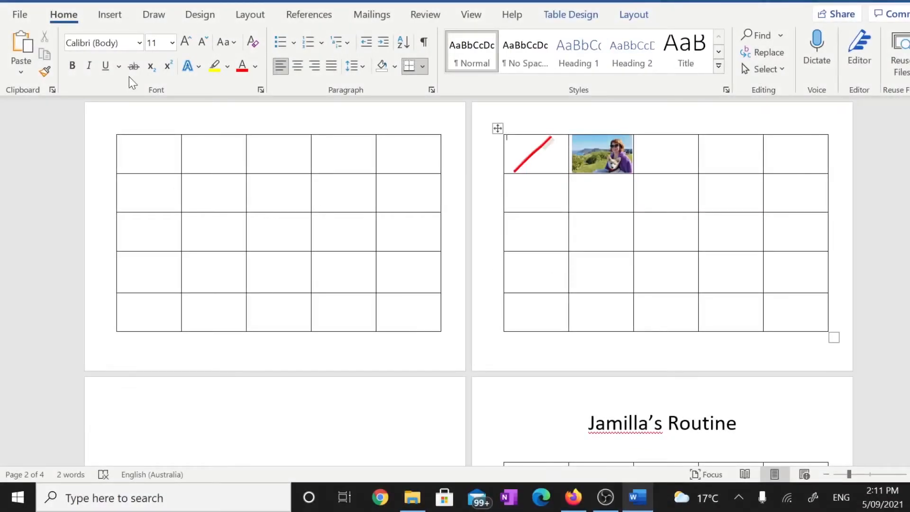
Insert a built-in text box with placeholder text and move it out of the table onto the blank third page
click(110, 17)
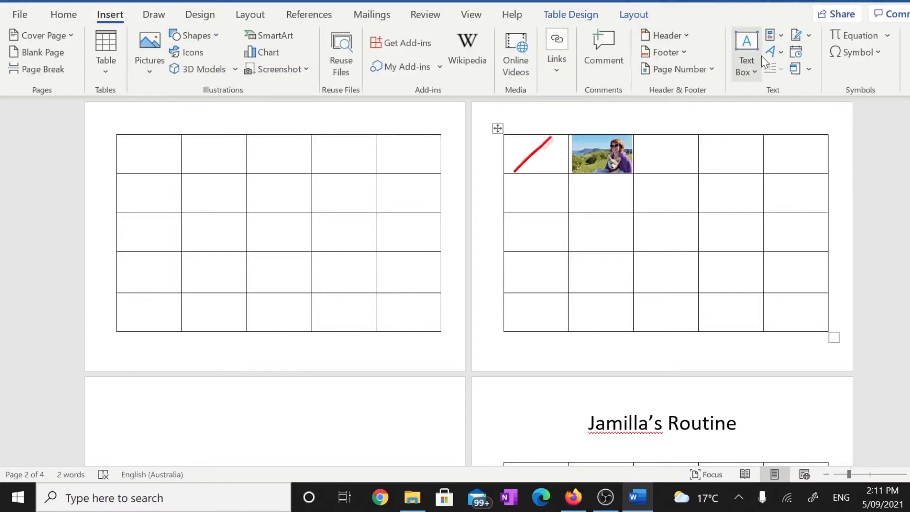
click(746, 50)
click(635, 136)
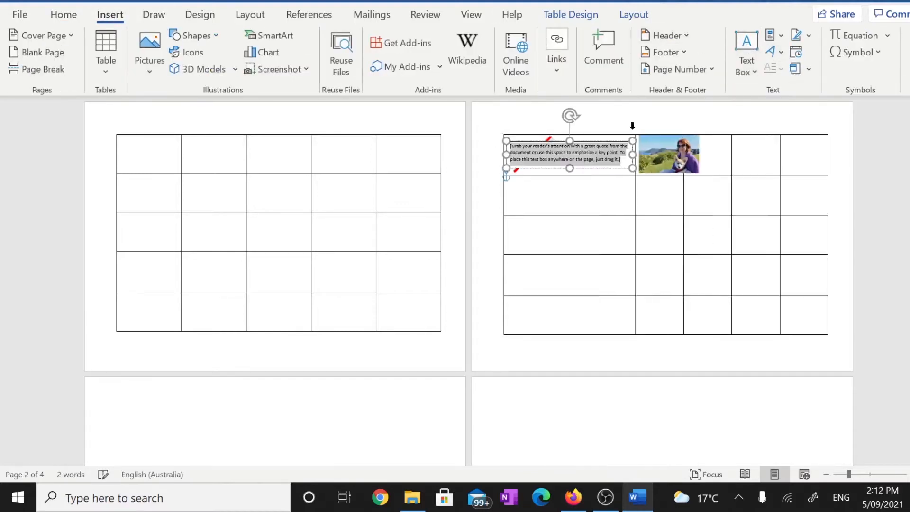
drag(557, 231, 373, 417)
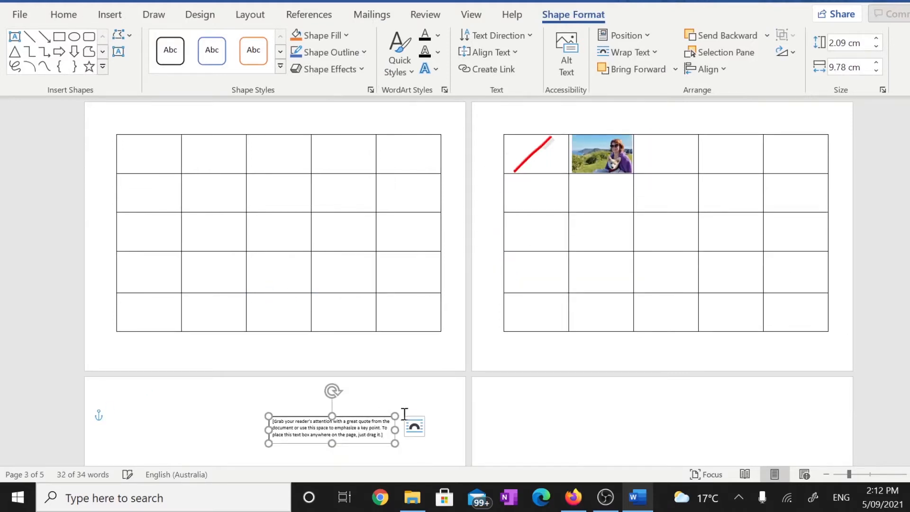
Set the text box's wrapping to In Front of Text and replace its placeholder text with "Brush teeth"
click(414, 426)
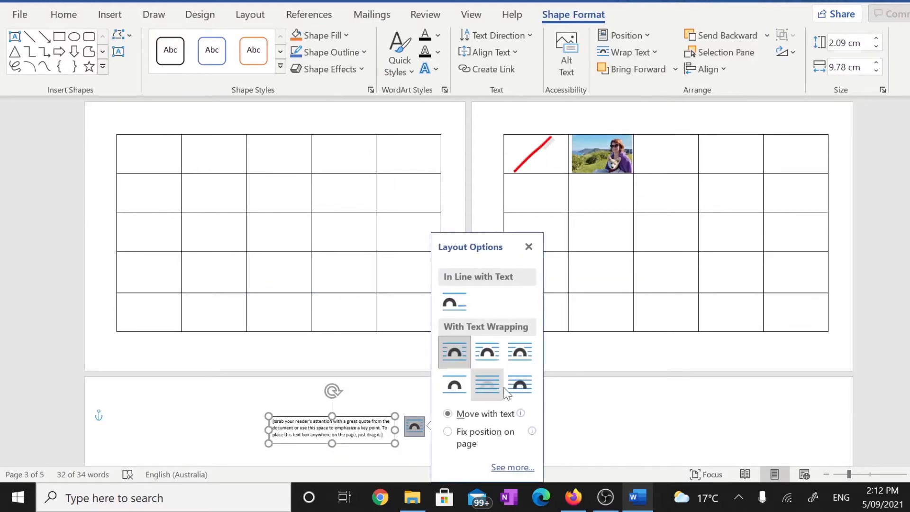
click(519, 384)
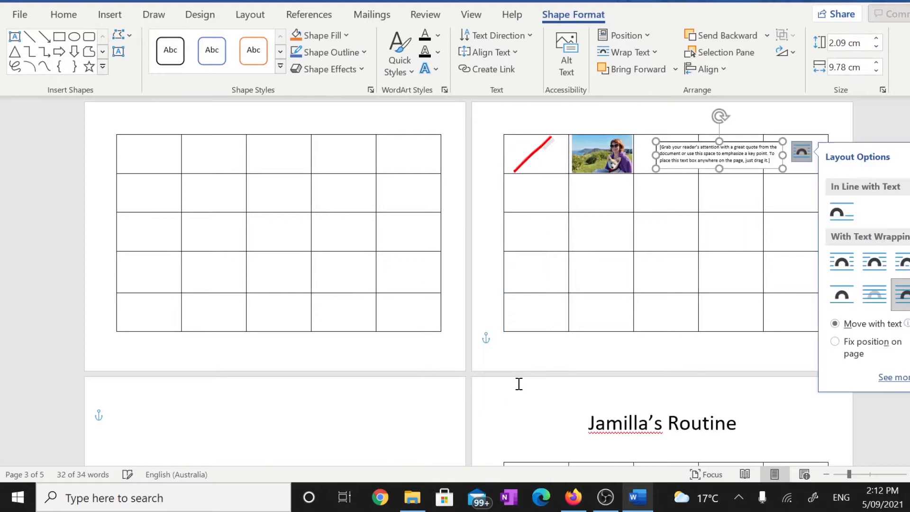
click(763, 159)
text(Brush teeth)
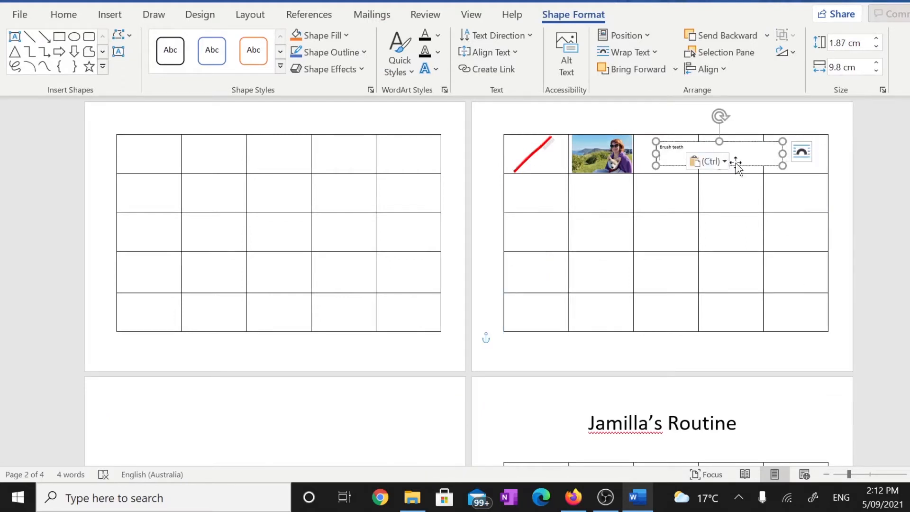
Set the "Brush teeth" text to size 12 and shrink its box into the lower-right corner of the toothbrush cell
drag(688, 147, 656, 146)
text(12)
key(Return)
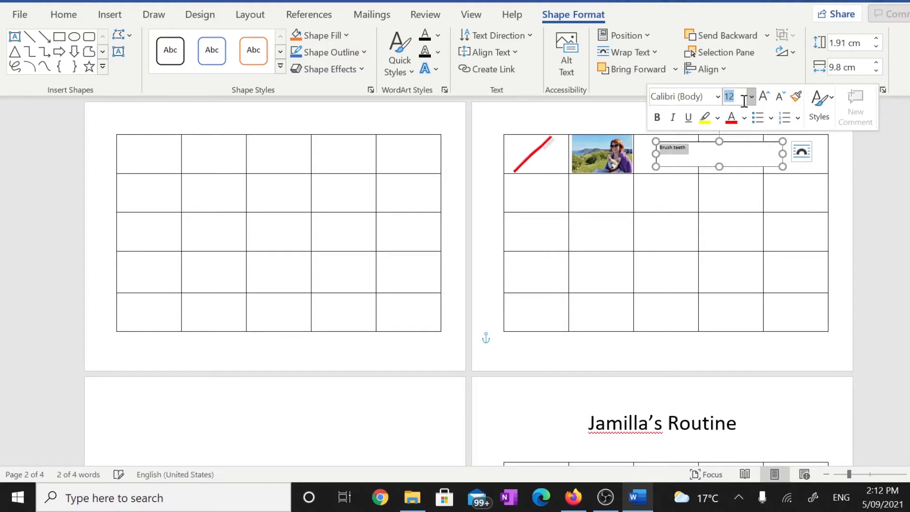
mouse_move(781, 166)
mouse_down()
mouse_move(634, 145)
mouse_move(566, 158)
mouse_up()
click(646, 224)
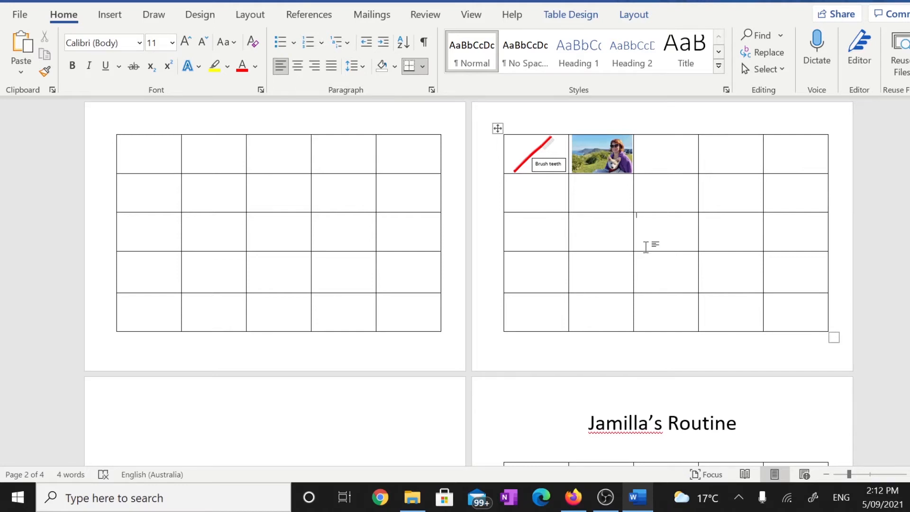
Remove all borders from the entire picture table on page two
click(498, 128)
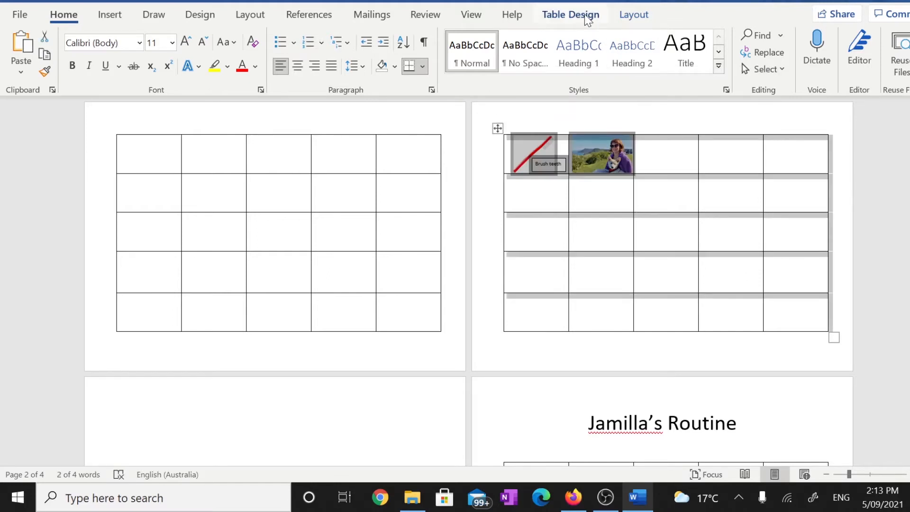
click(585, 18)
click(735, 65)
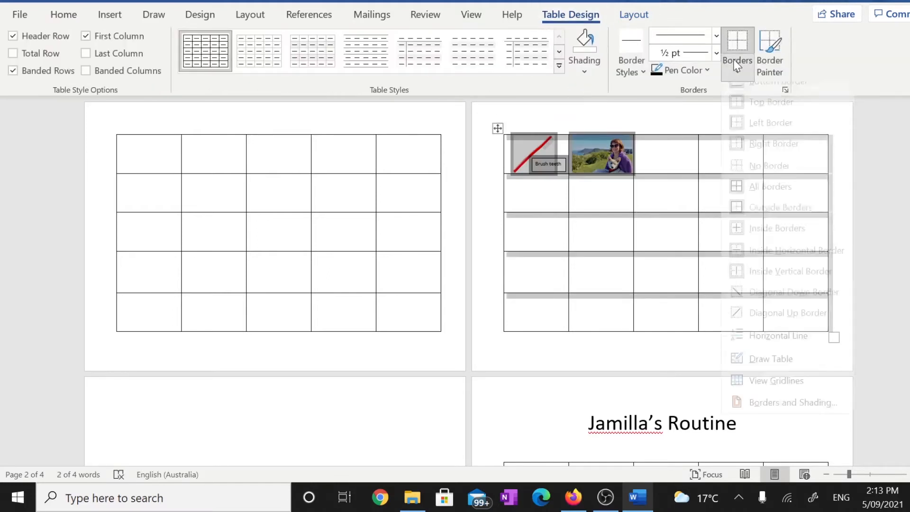
click(750, 188)
click(748, 188)
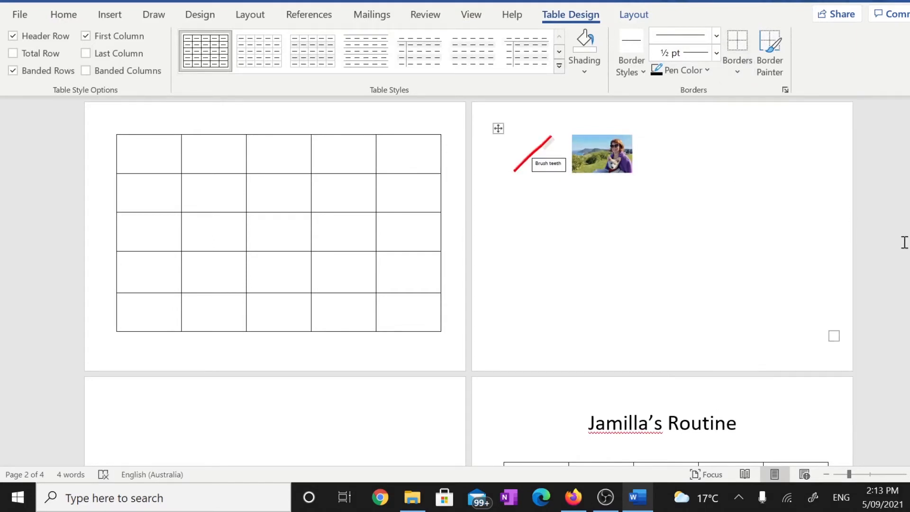